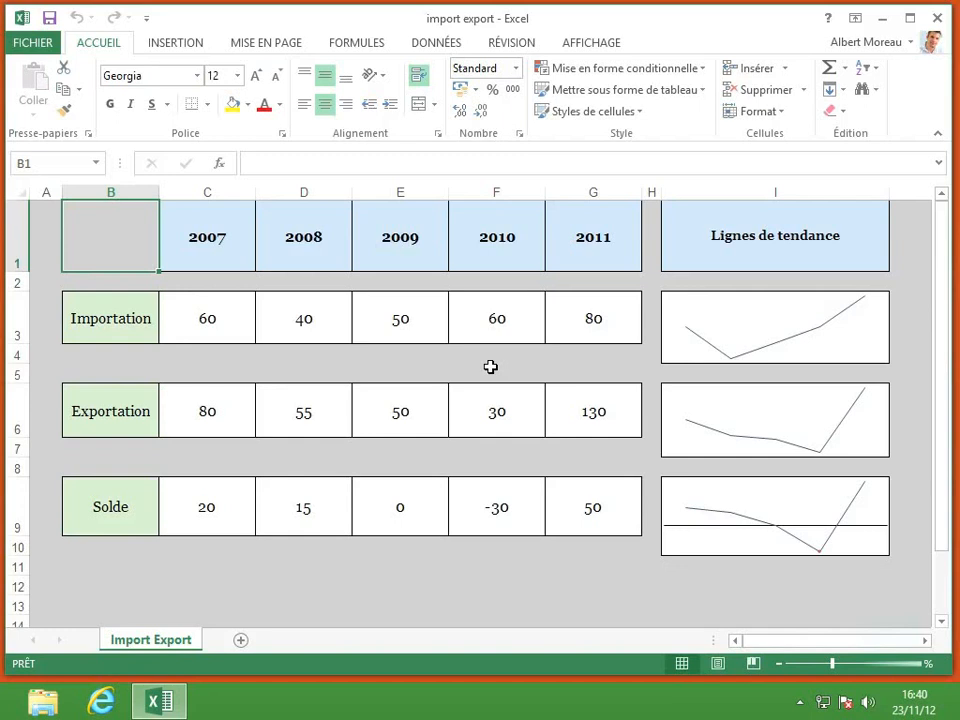
Step: Apply the light orange line style to the Importation sparkline in I3
click(803, 317)
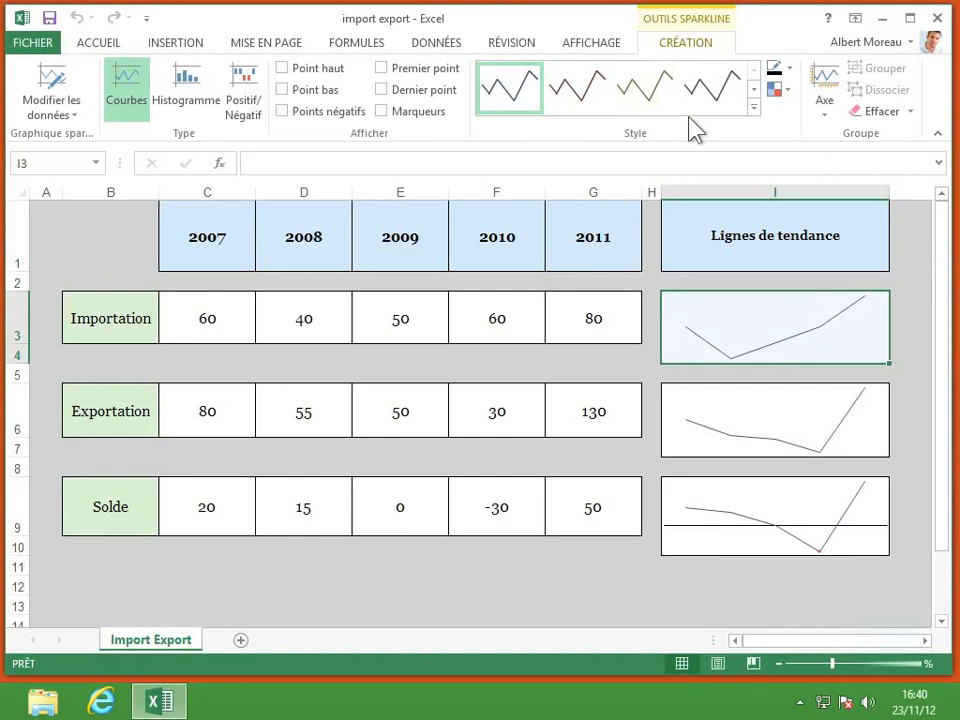
click(754, 108)
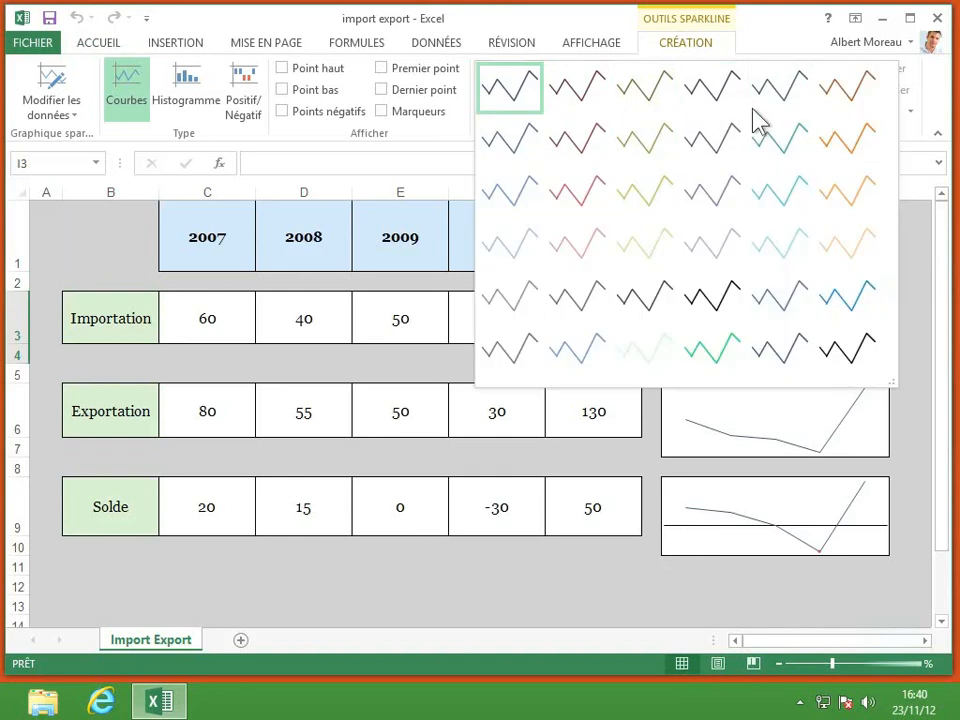
click(838, 253)
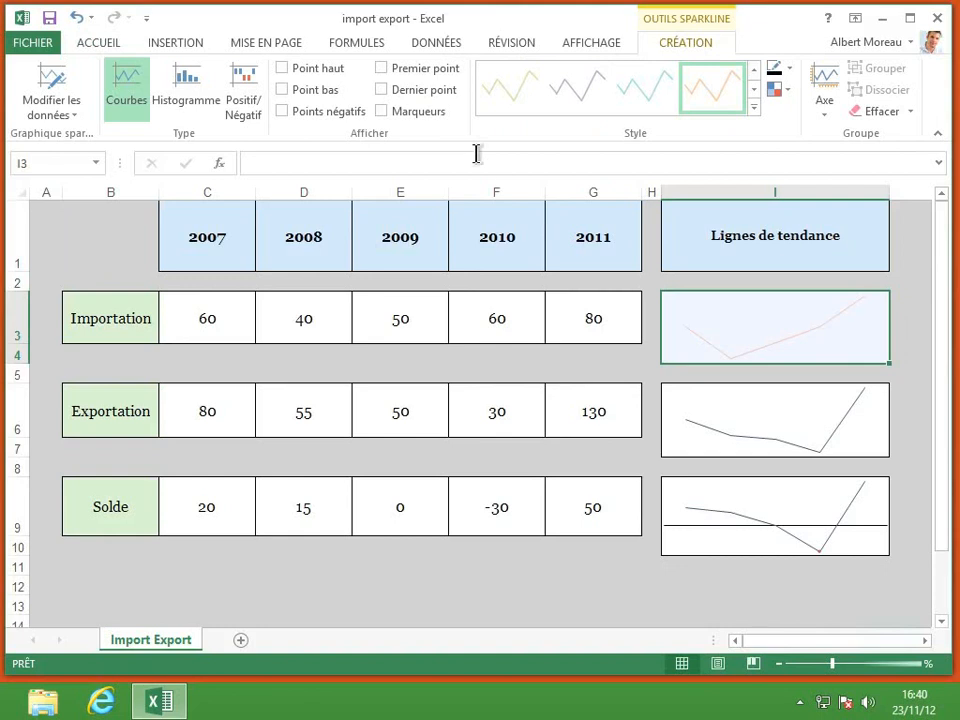
Step: Try highlighting the first and last points of the Importation sparkline
click(380, 66)
click(382, 89)
click(382, 89)
click(381, 68)
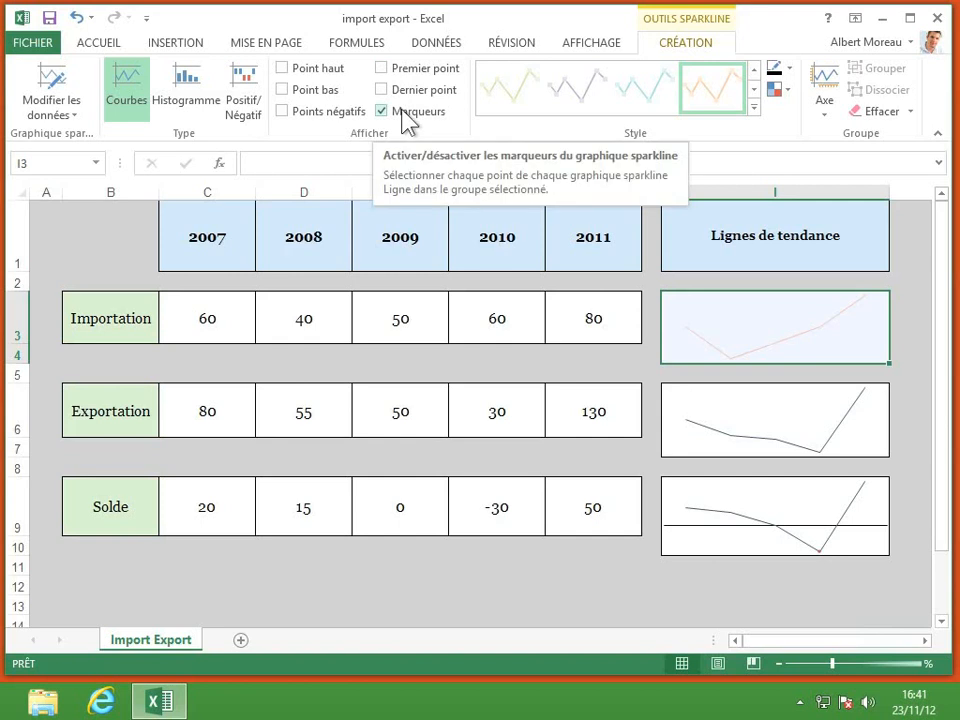
Step: Color the Importation sparkline's markers with a darker orange theme color
right_click(787, 90)
click(787, 90)
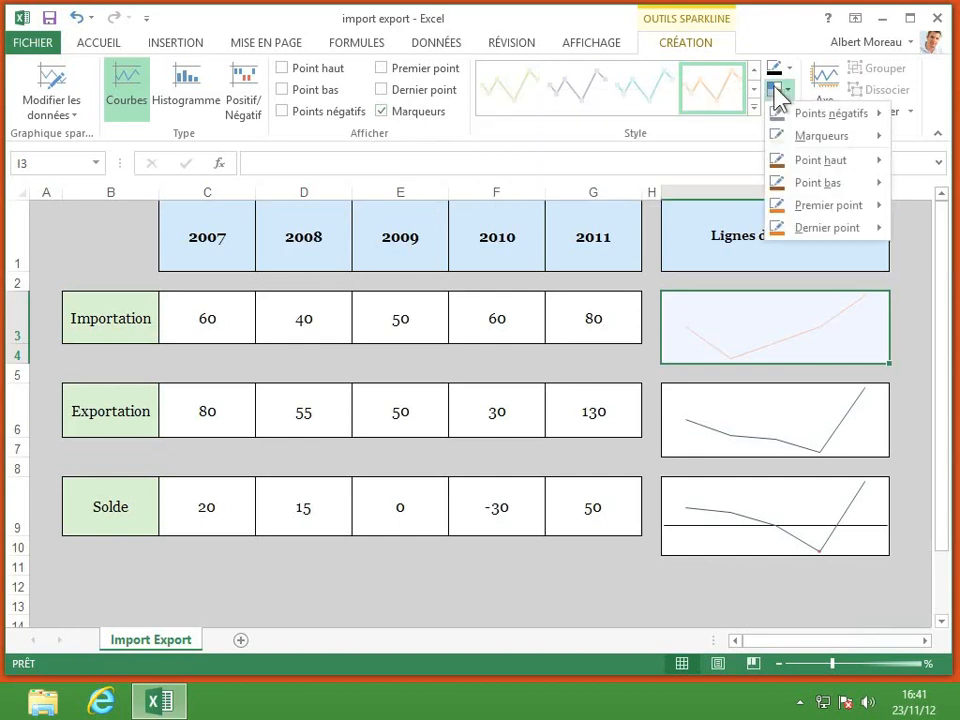
mouse_move(812, 141)
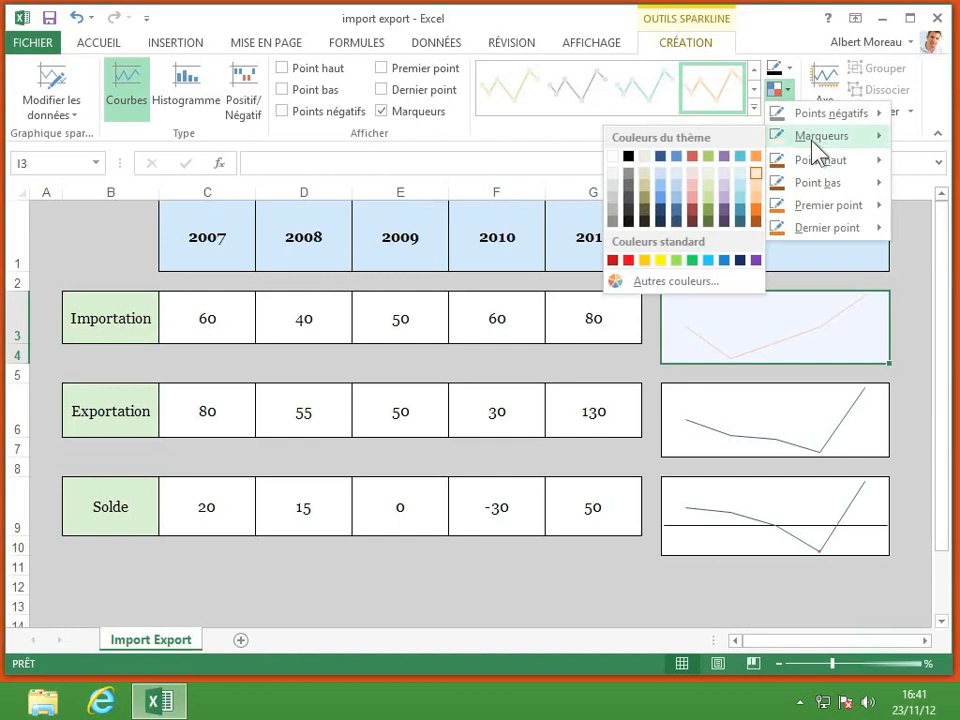
click(756, 212)
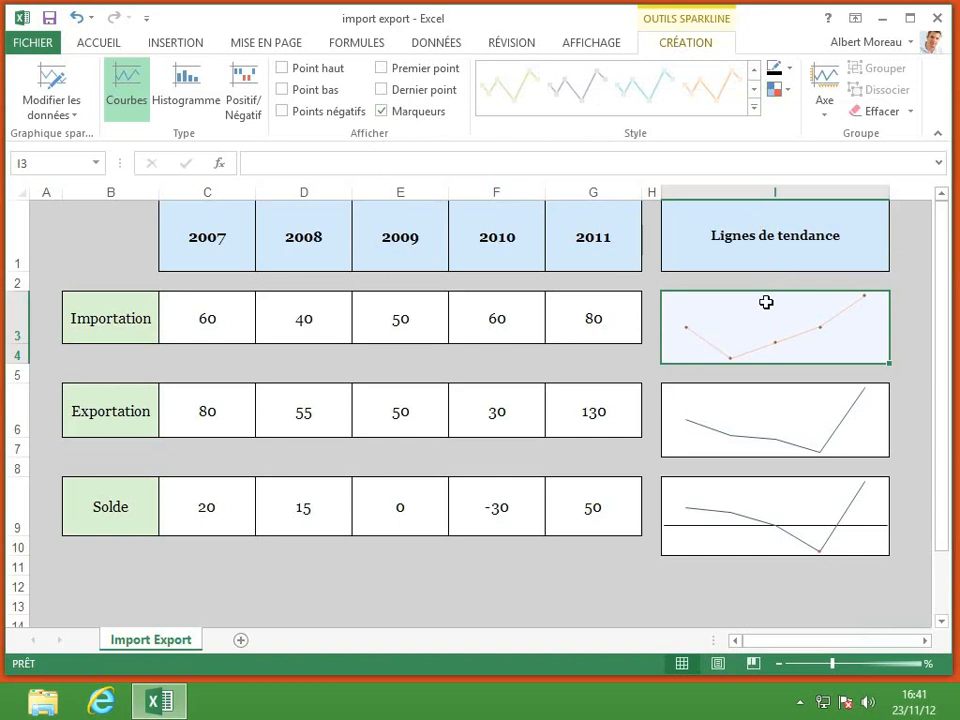
Step: Hide the markers on the Importation sparkline and highlight its high and low points instead
click(381, 112)
click(281, 70)
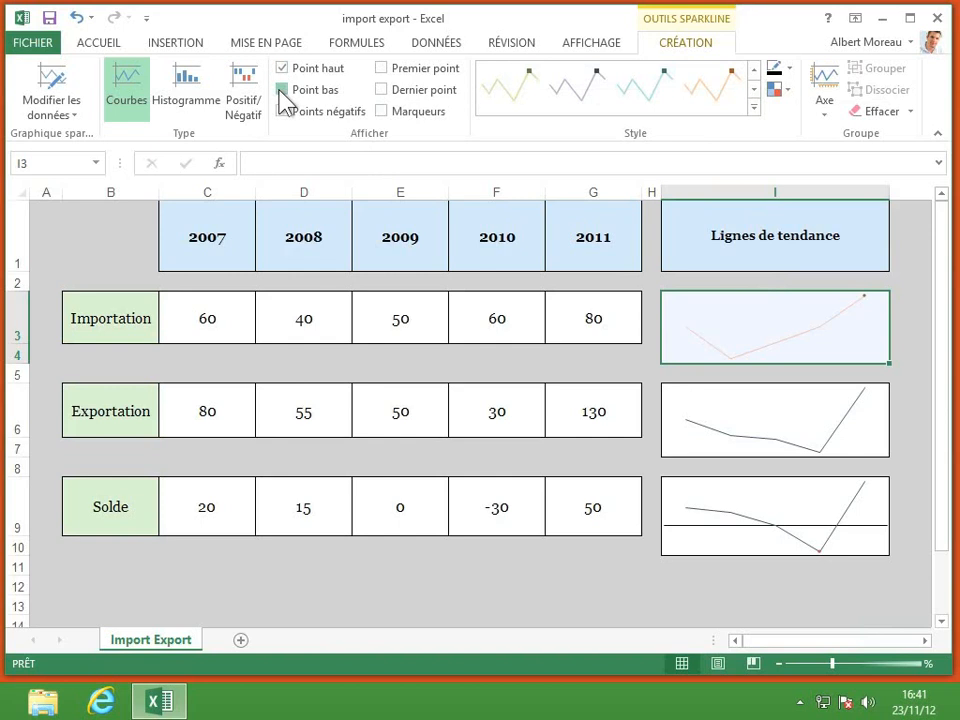
click(283, 91)
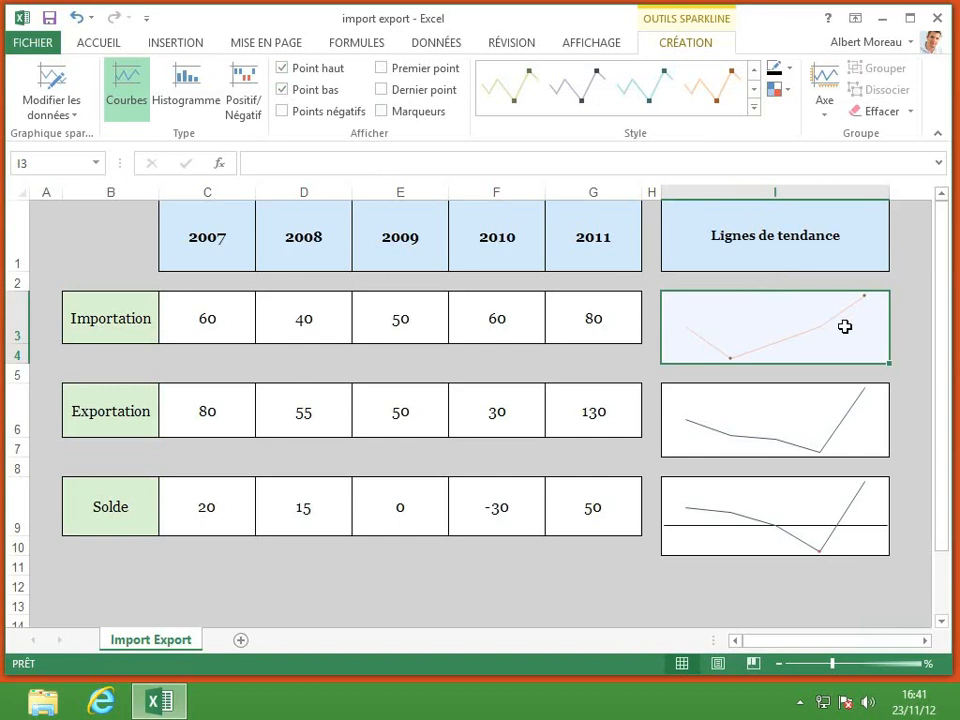
Step: Convert the Solde sparkline in I9 to the Histogramme type and highlight its high point along with the negative points
click(748, 421)
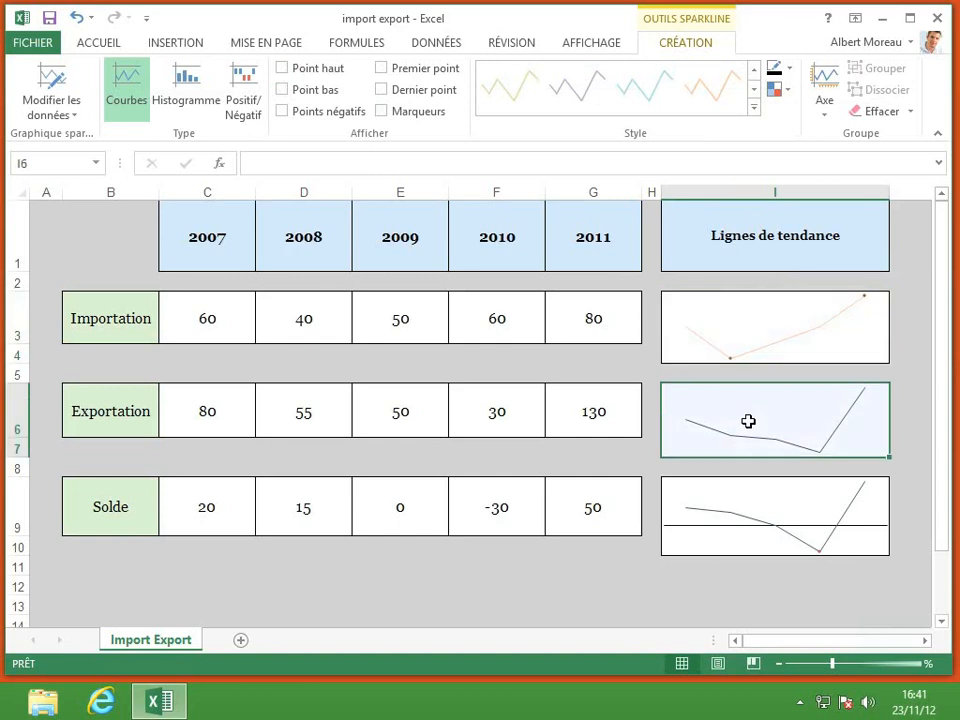
click(731, 500)
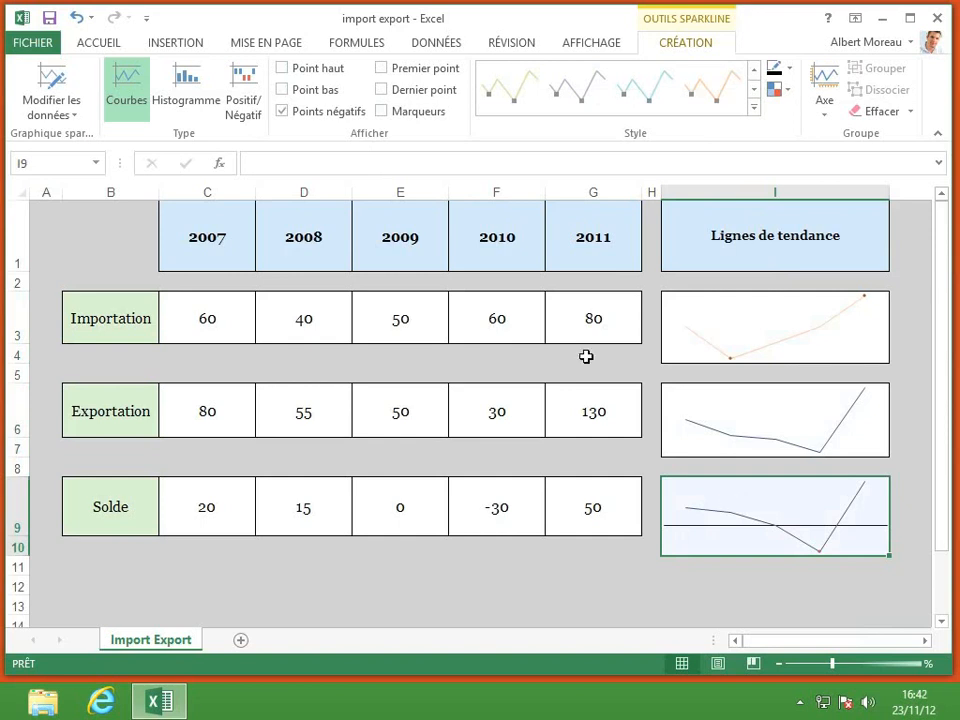
click(194, 102)
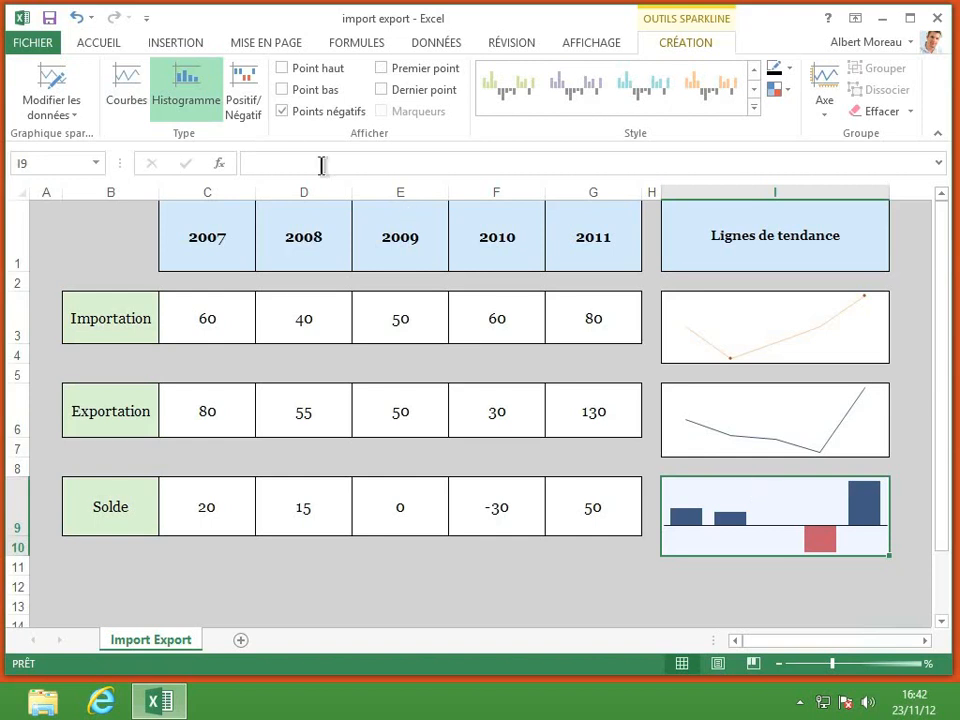
click(284, 113)
click(284, 69)
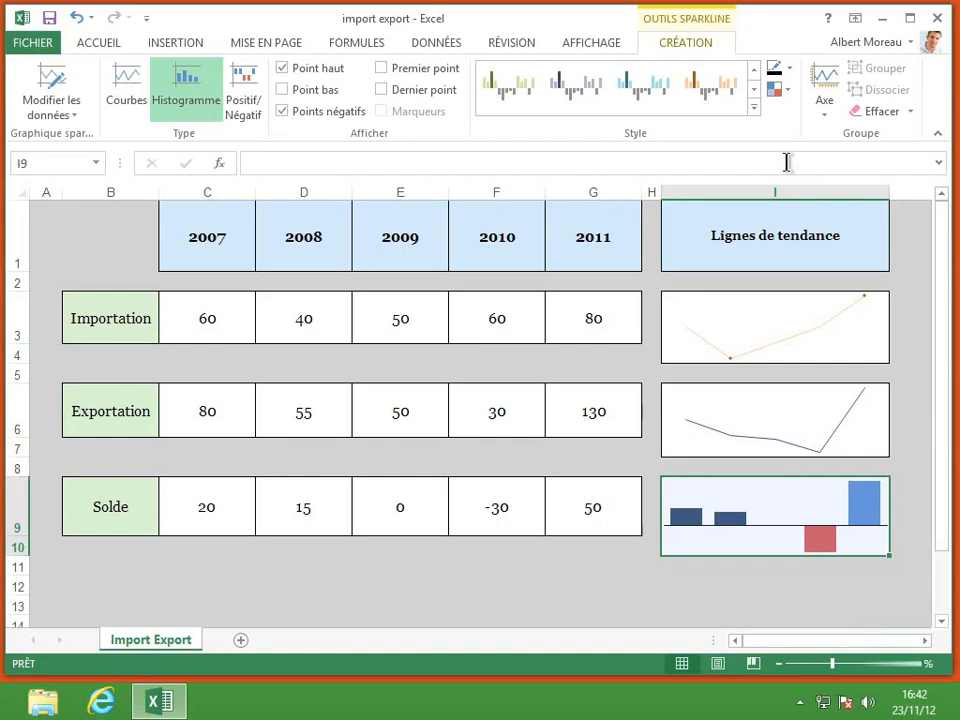
Step: Color the negative points of the Solde sparkline with a darker orange theme color
click(788, 92)
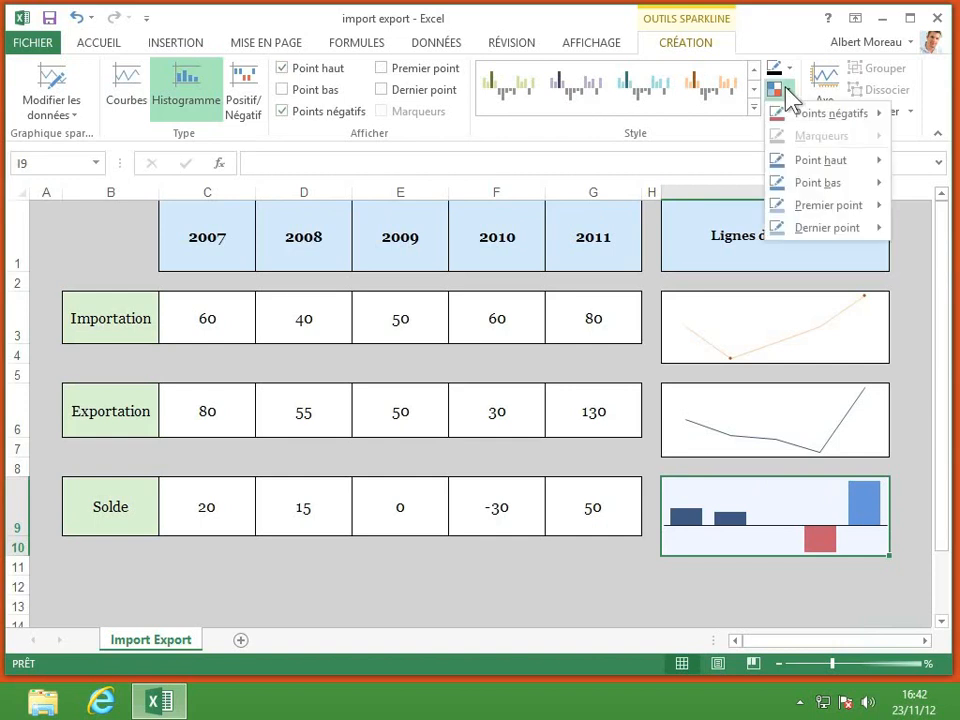
mouse_move(826, 128)
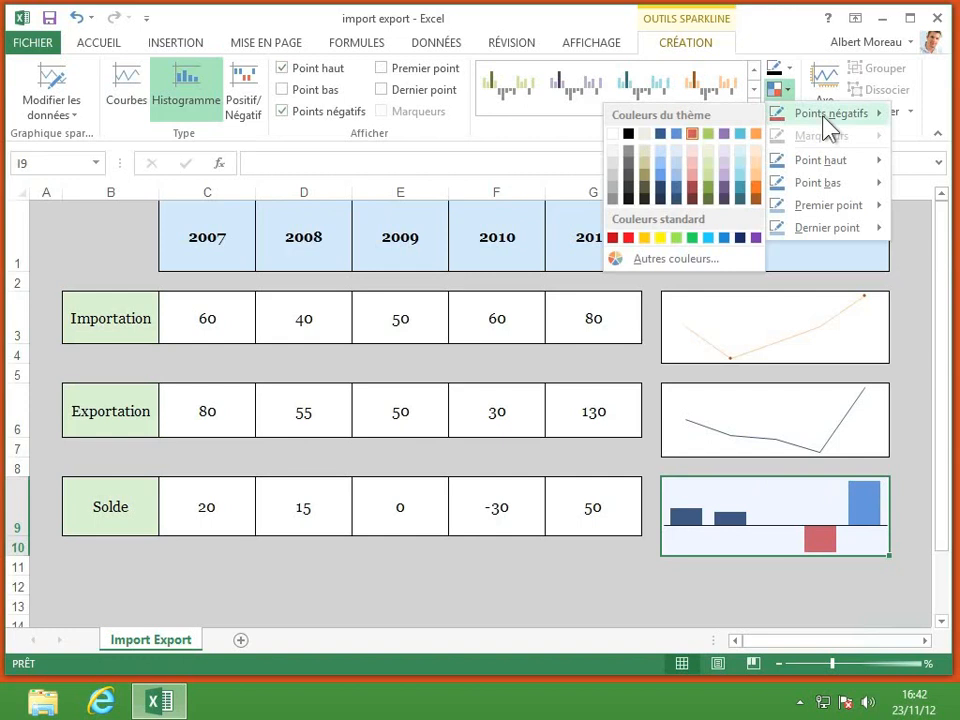
click(756, 189)
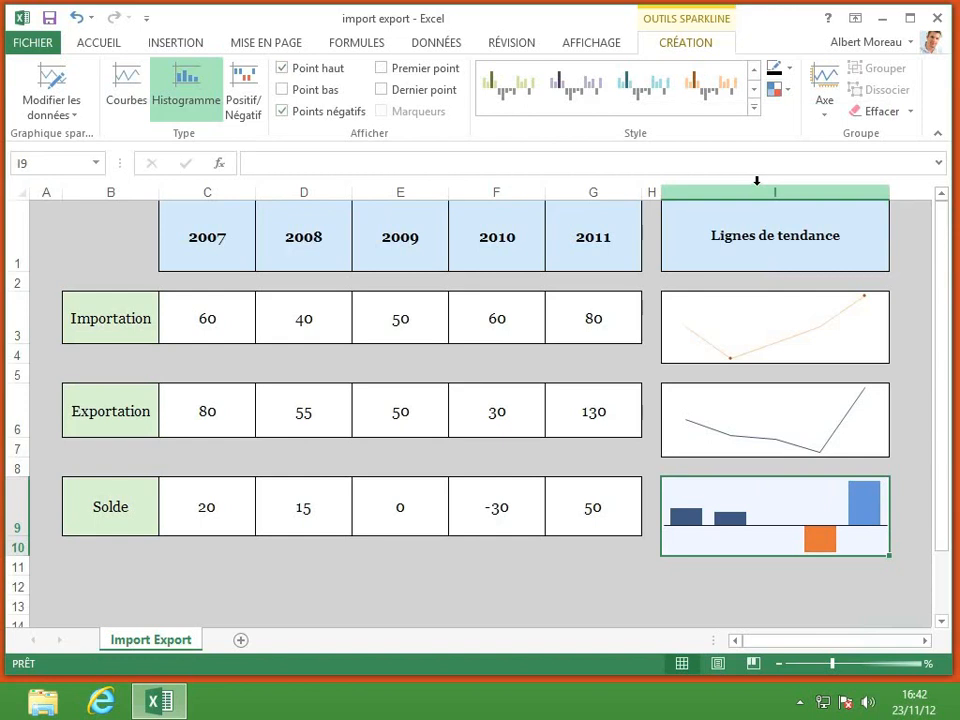
Step: Give the Solde sparkline's high point a custom green of RGB 22, 192, 75, with the color palette model switched to TSL
click(788, 92)
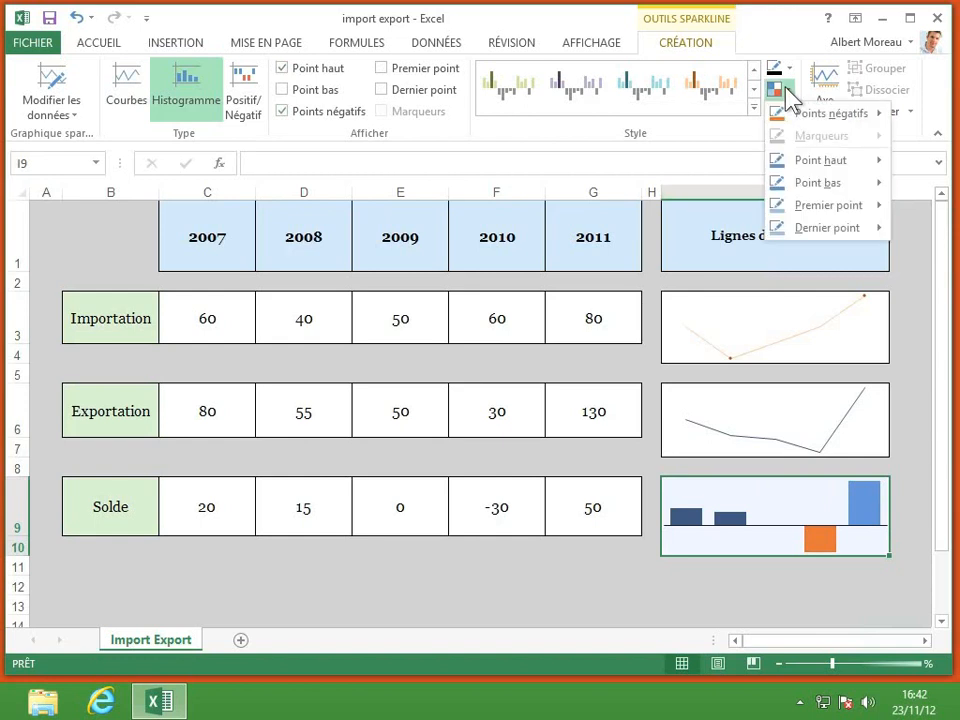
mouse_move(812, 162)
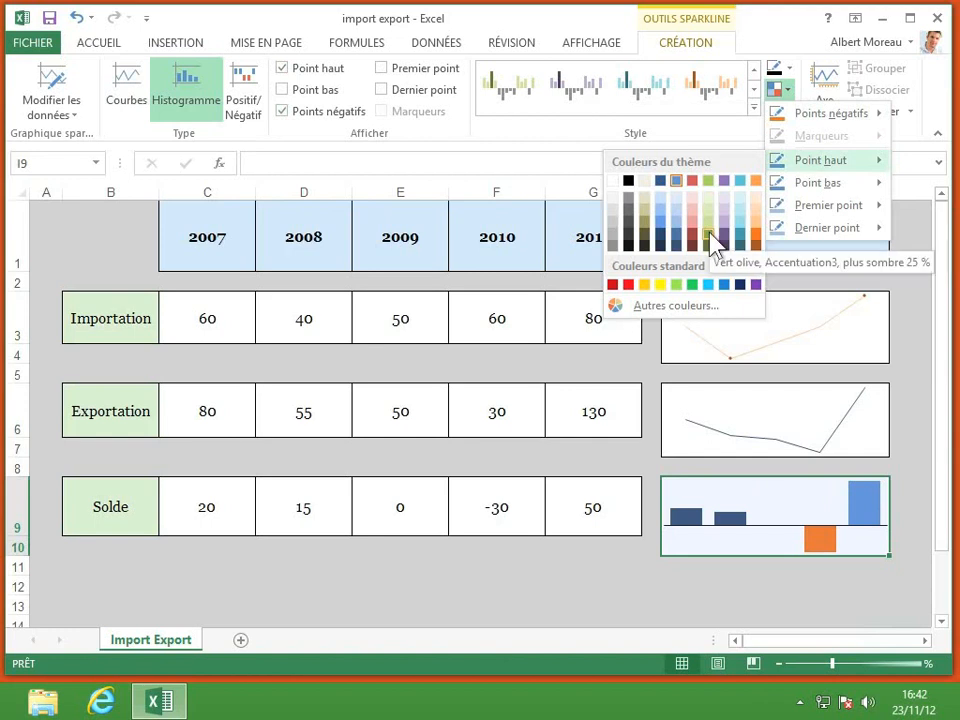
click(651, 308)
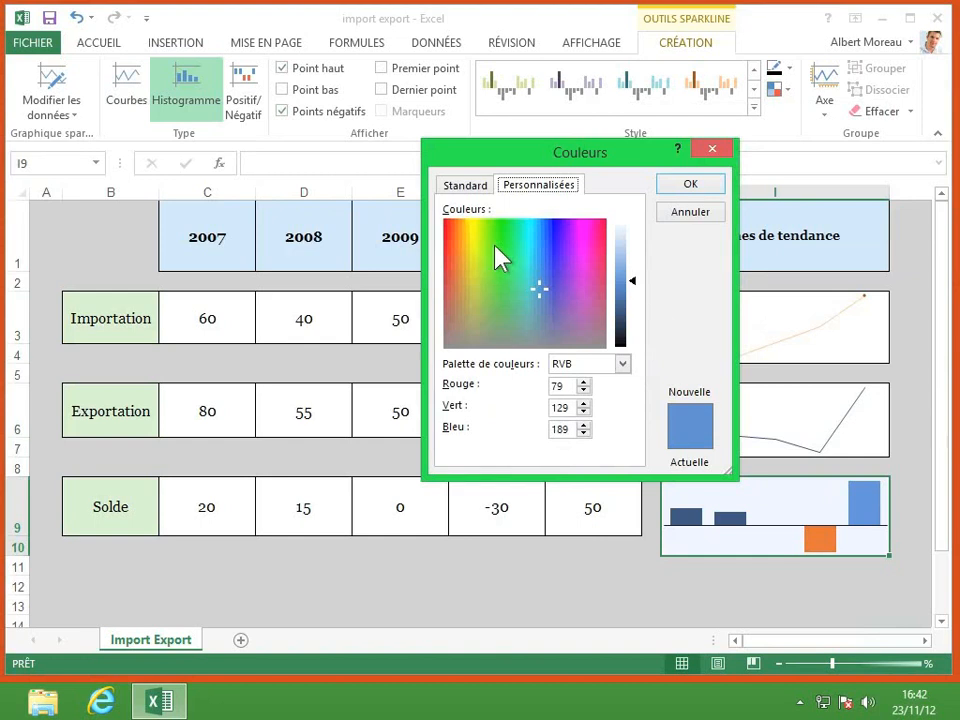
click(505, 244)
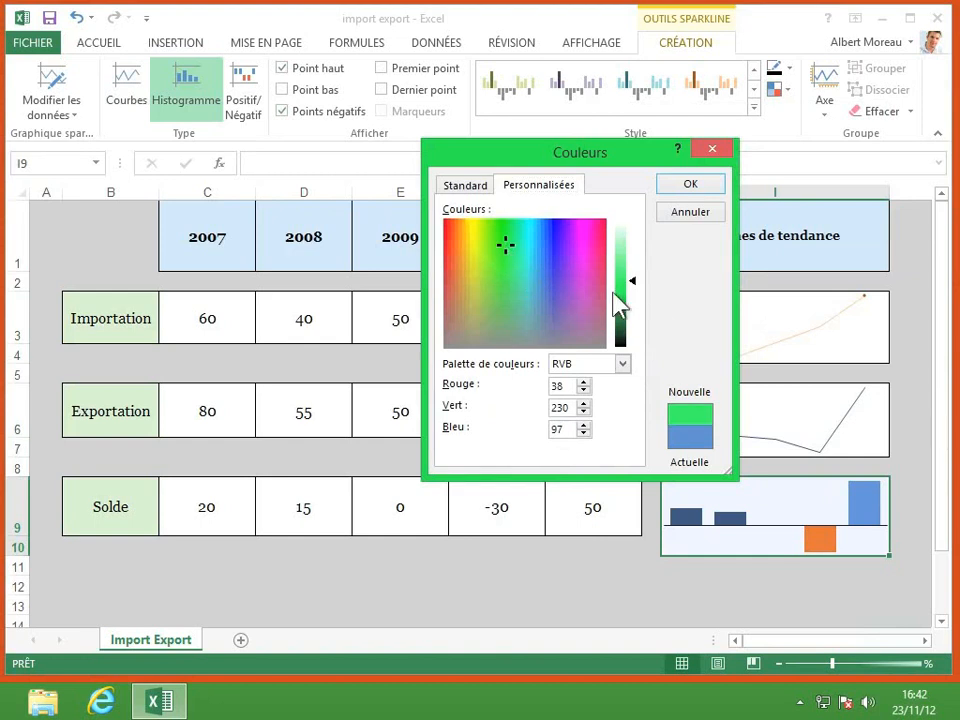
click(622, 295)
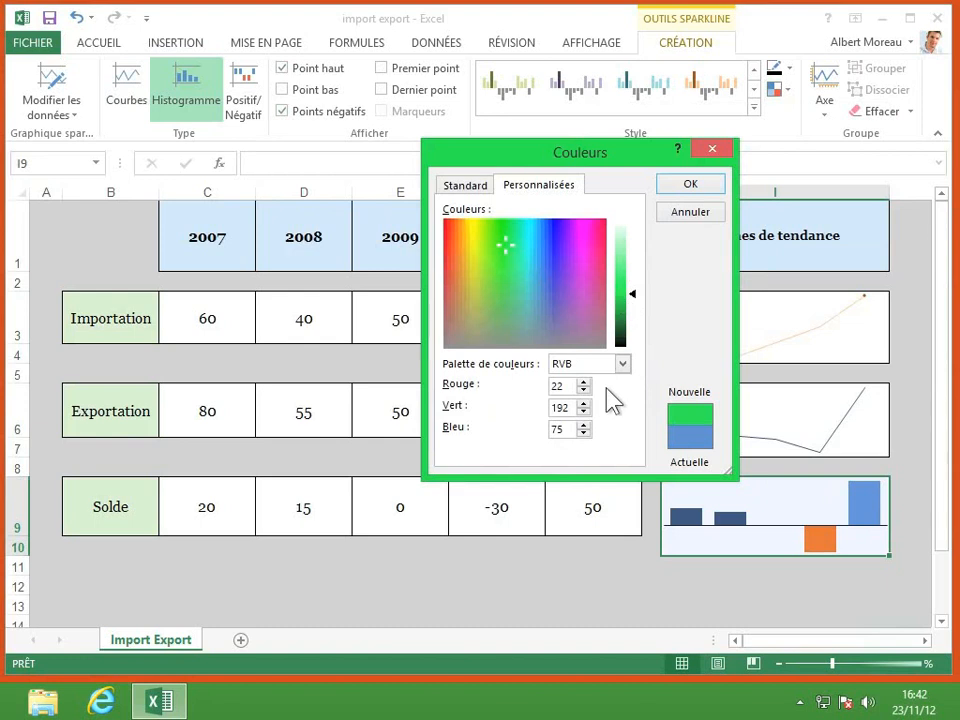
click(624, 365)
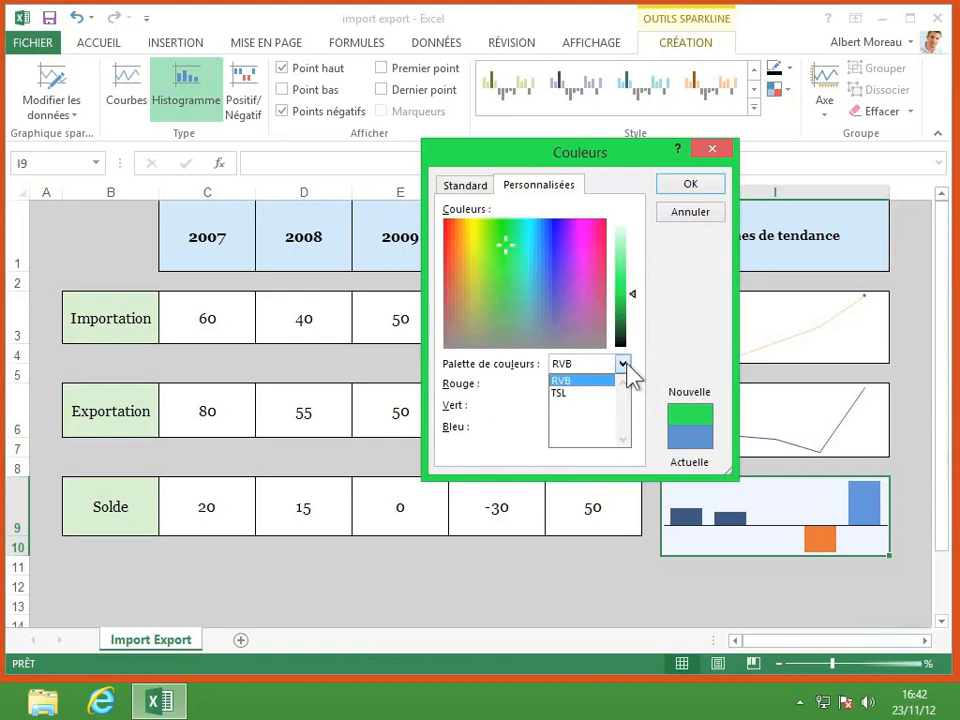
click(566, 393)
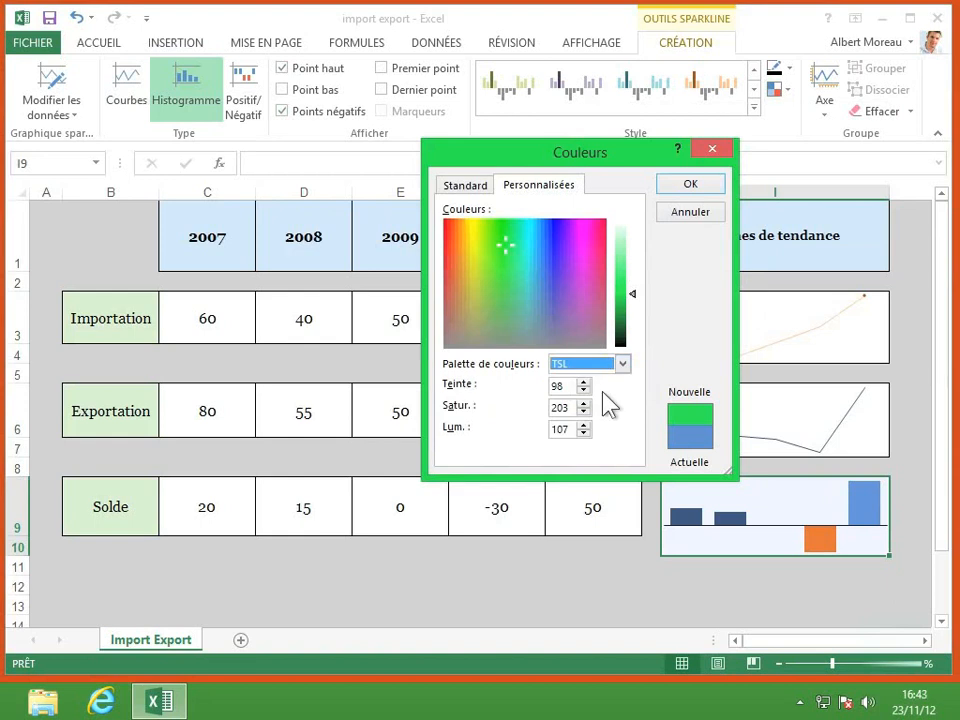
click(679, 186)
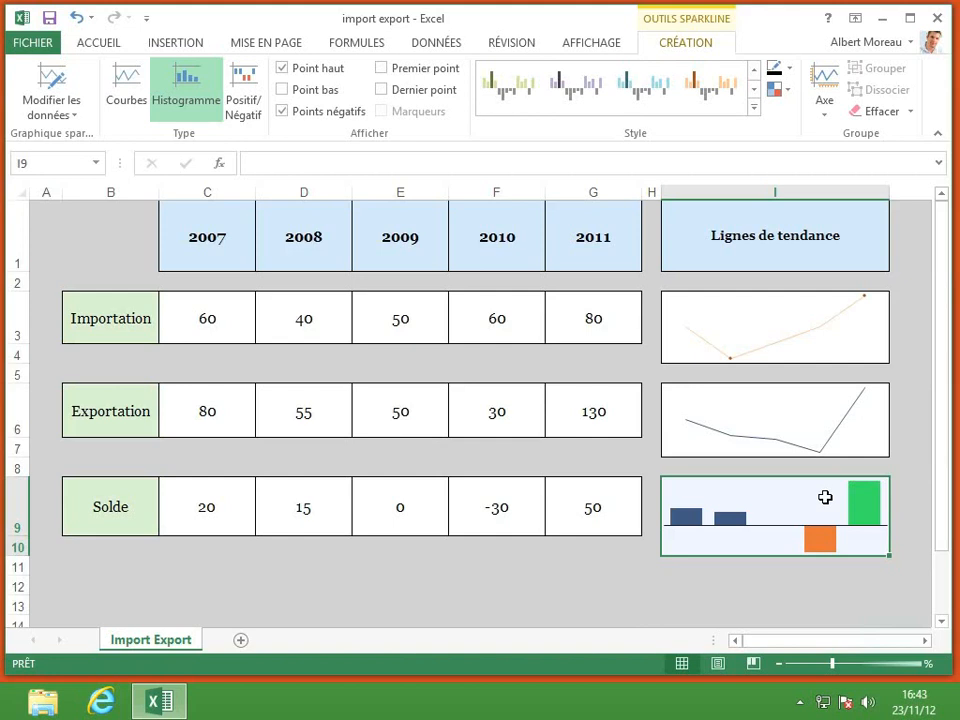
Step: Set a custom maximum value of 40 for the vertical axis of the Solde sparkline
click(826, 114)
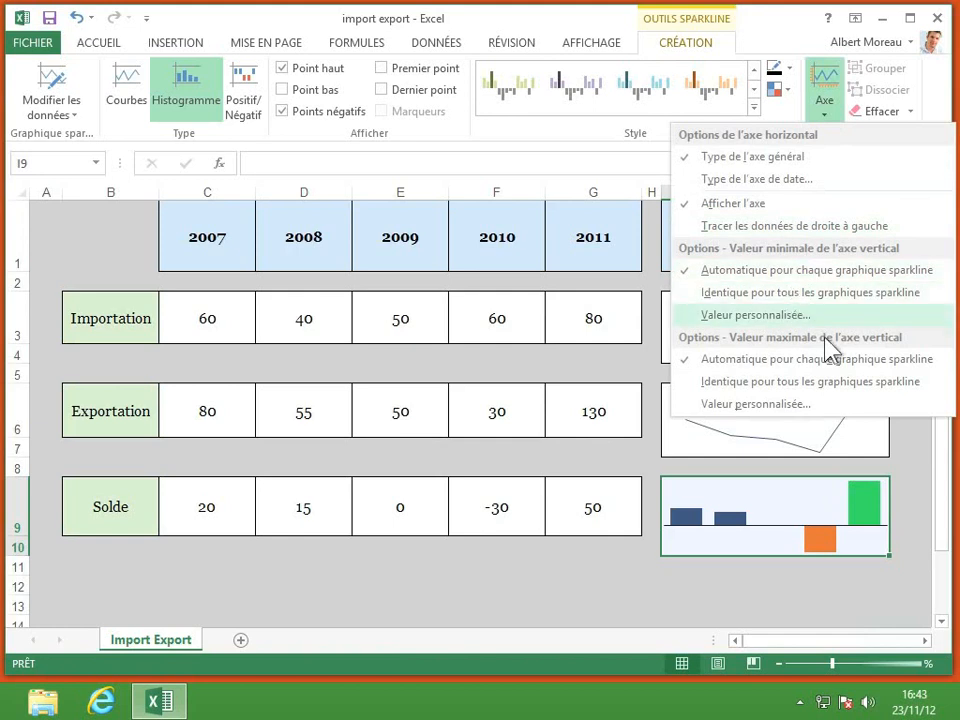
click(728, 405)
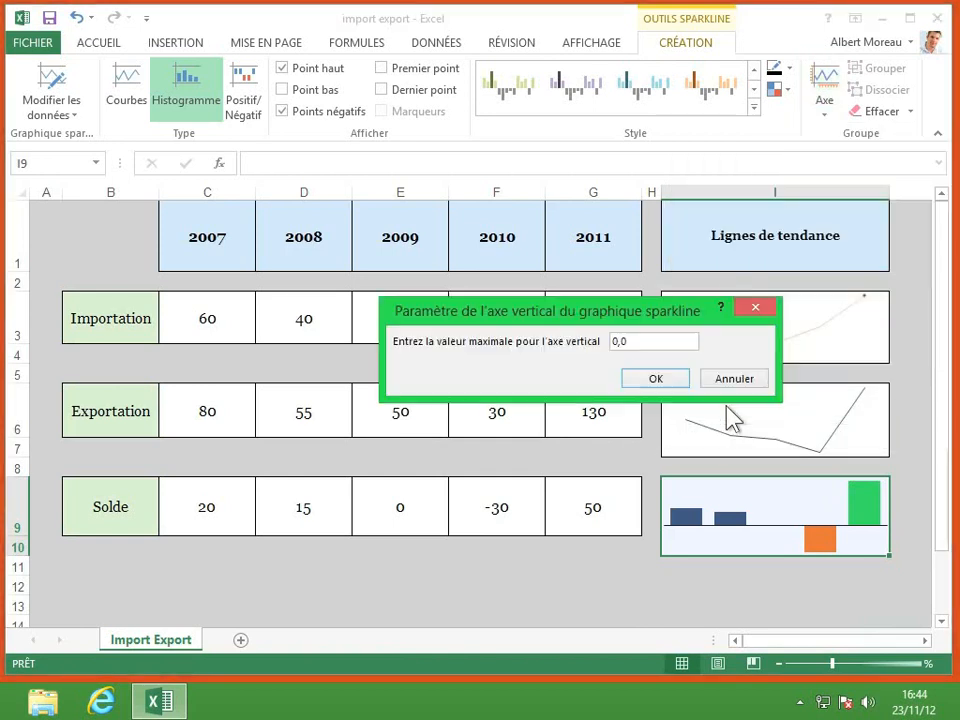
drag(649, 340, 593, 349)
text(40)
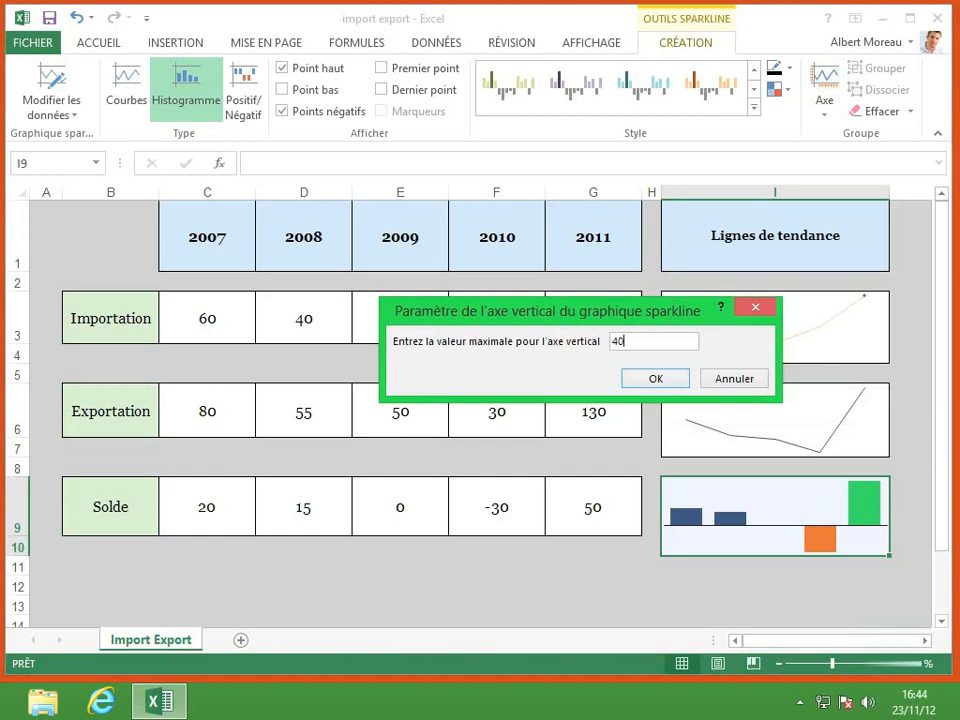
key(Return)
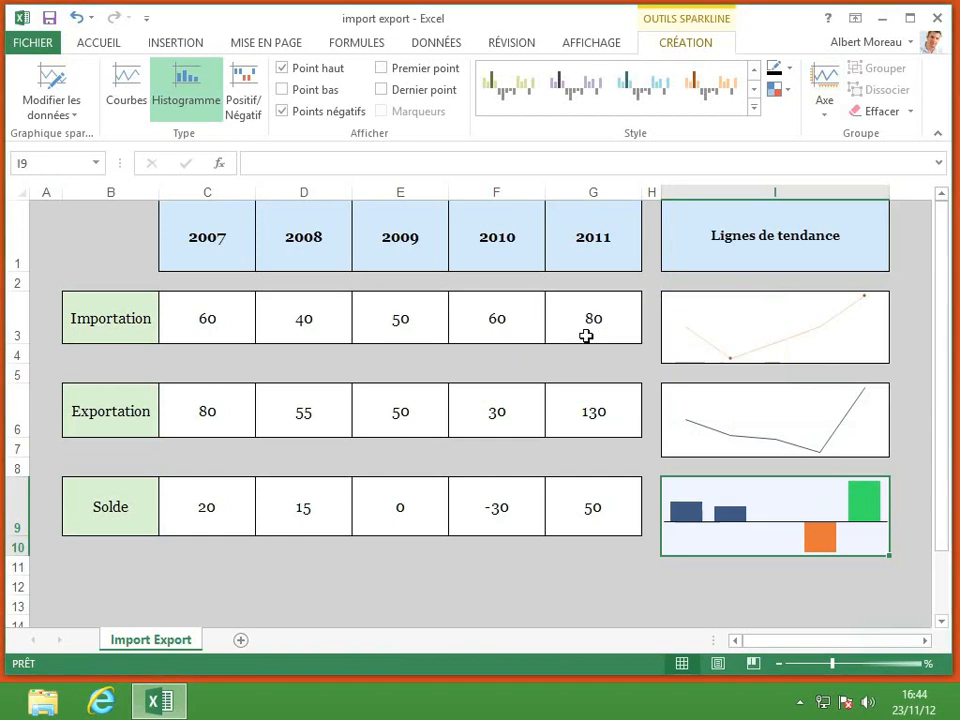